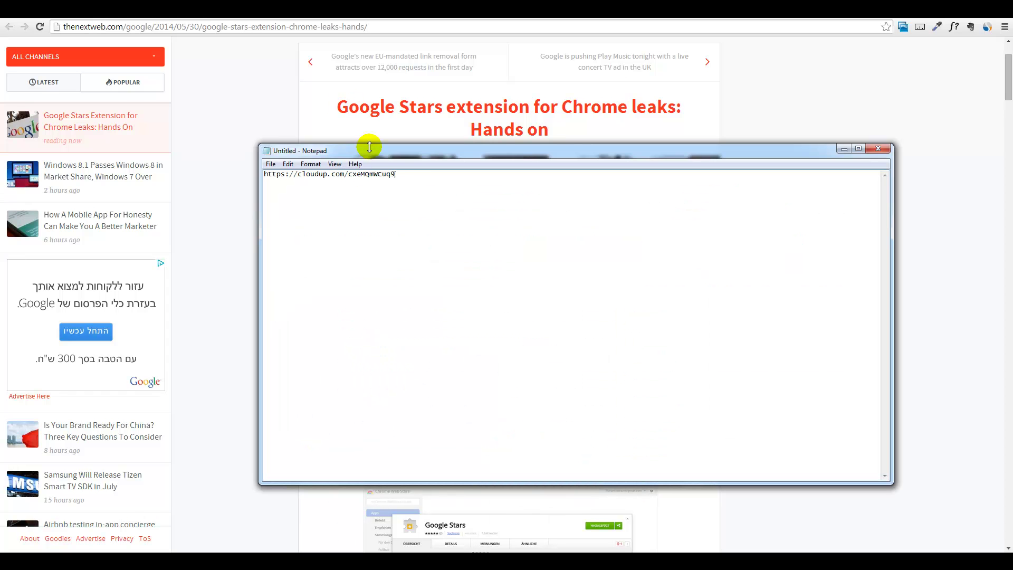
Select the full cloudup share link in the Notepad note
left_click_drag(404, 174, 259, 180)
key("ctrl+c")
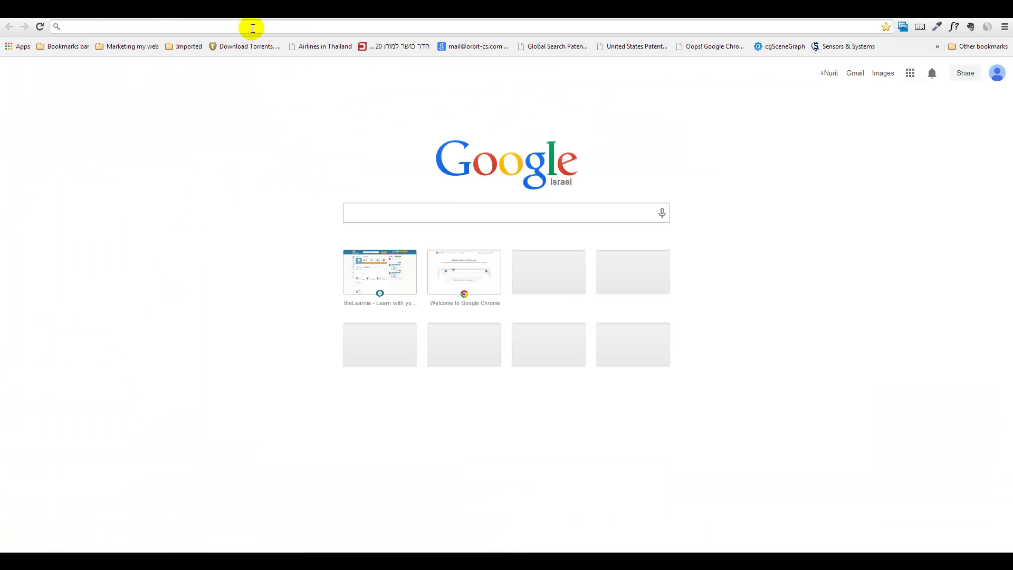
Load the pasted cloudup link and download caschymageuch.crx, keeping it despite the warning
left_click(253, 29)
key("ctrl+v")
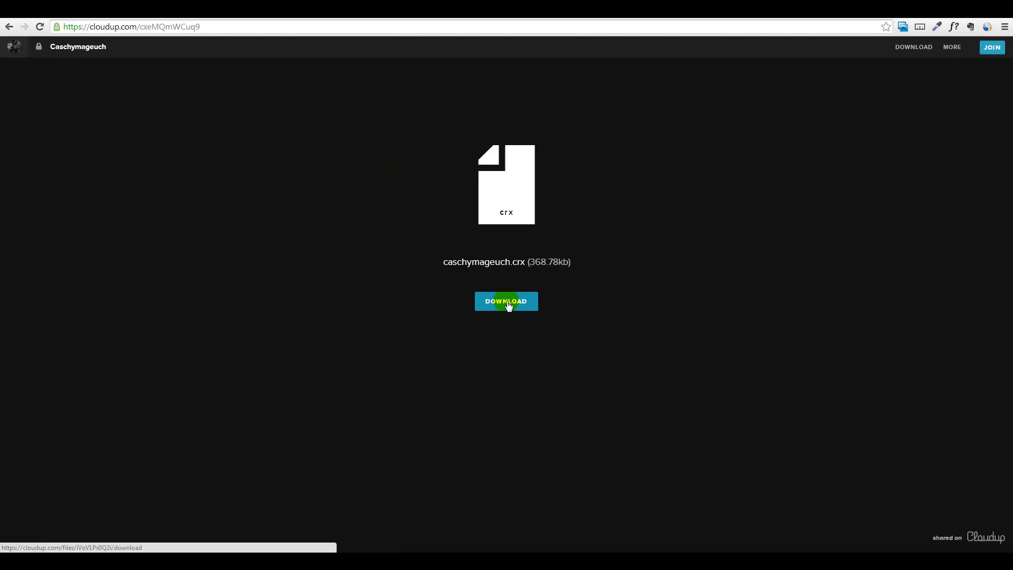
left_click(509, 305)
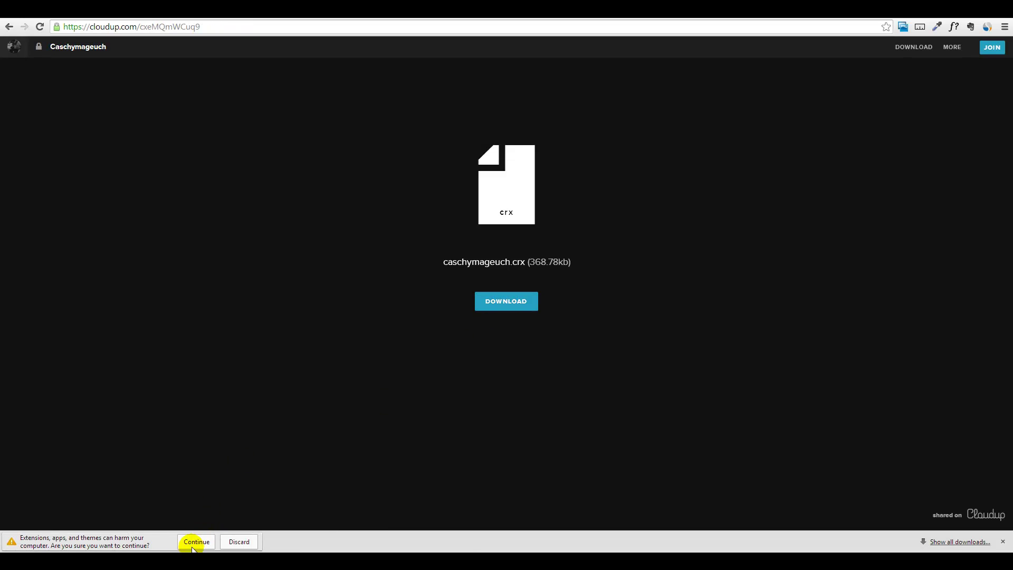
left_click(195, 542)
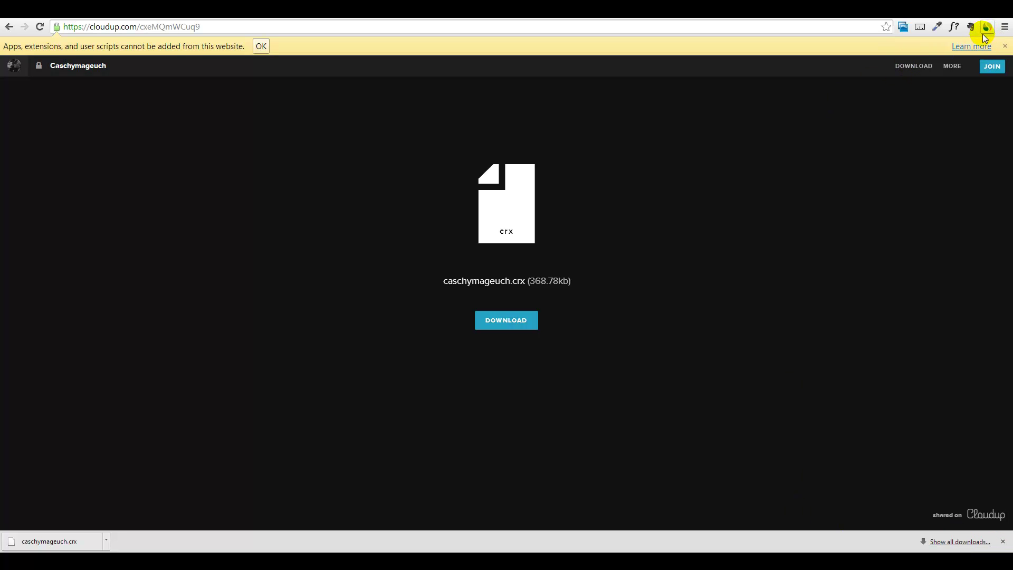
Open Chrome's Extensions page from Settings, then bring up options for the downloaded crx file
left_click(1005, 28)
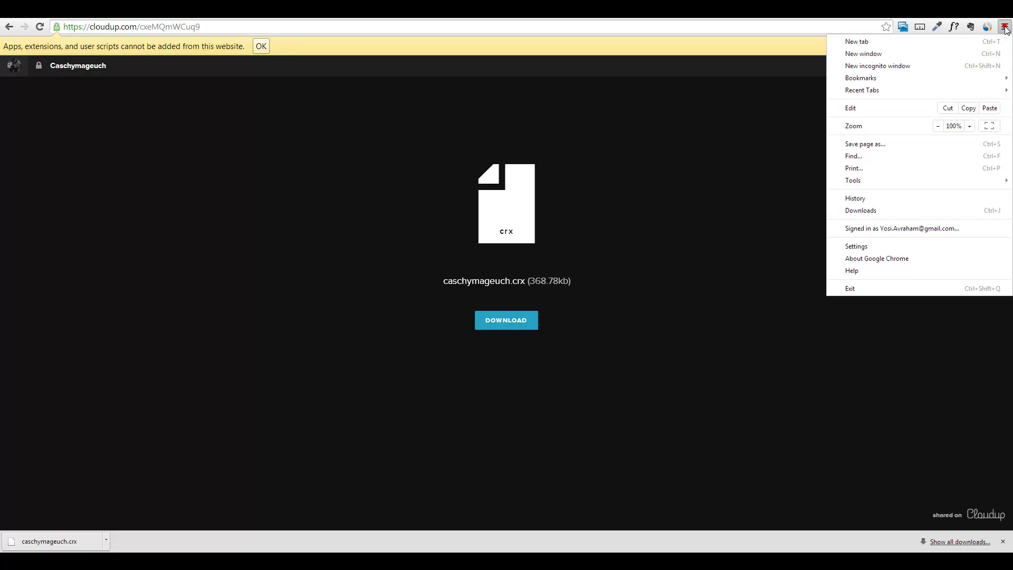
left_click(856, 248)
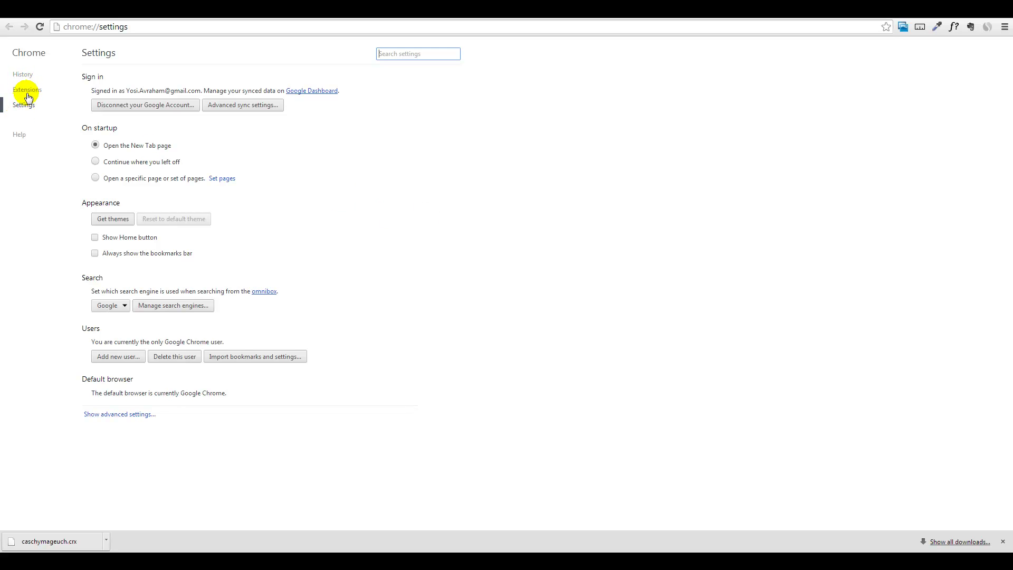
left_click(26, 91)
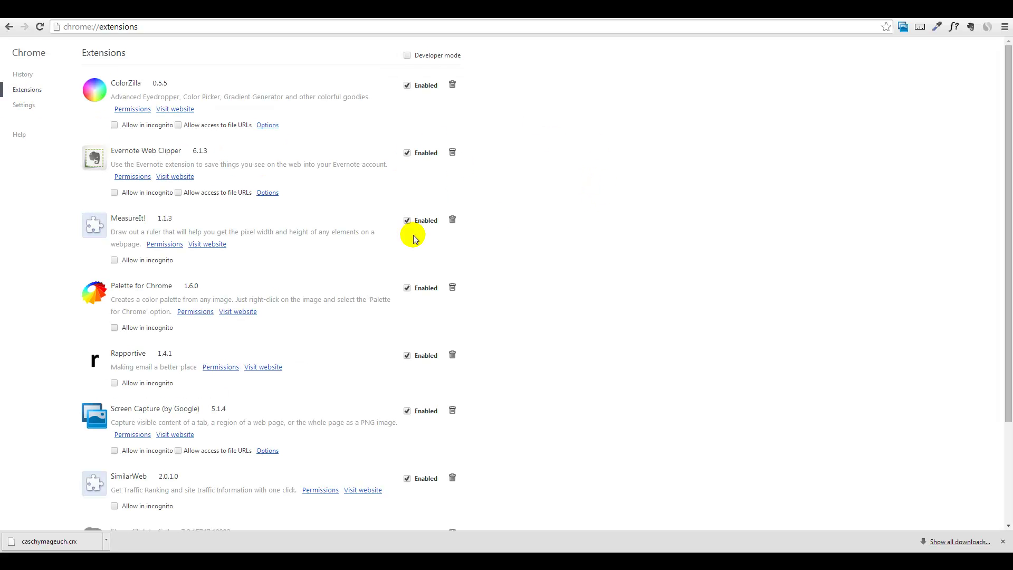
left_click(107, 544)
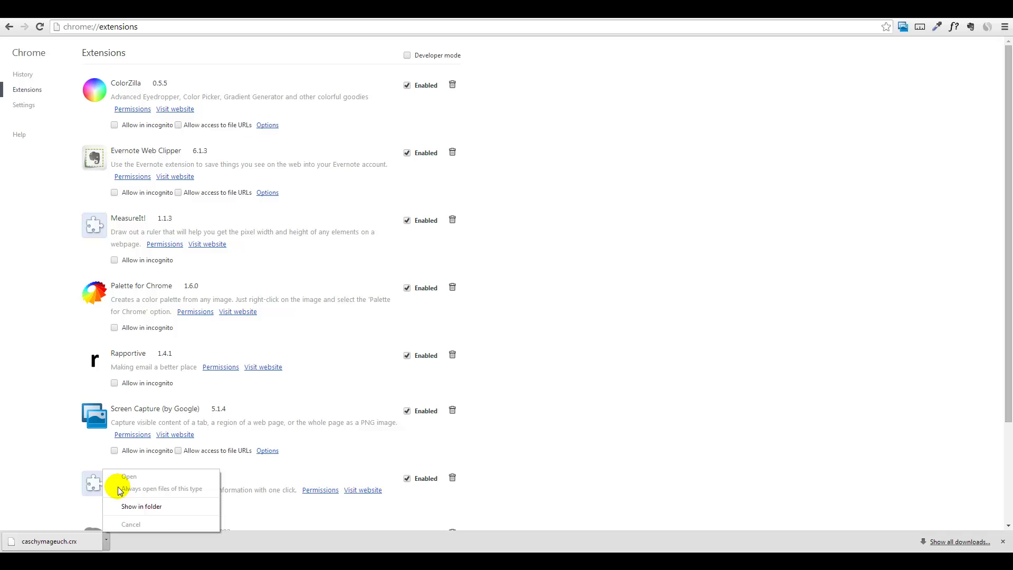
Drag caschymageuch.crx from its folder onto the Extensions page and add Google Stars
left_click(121, 507)
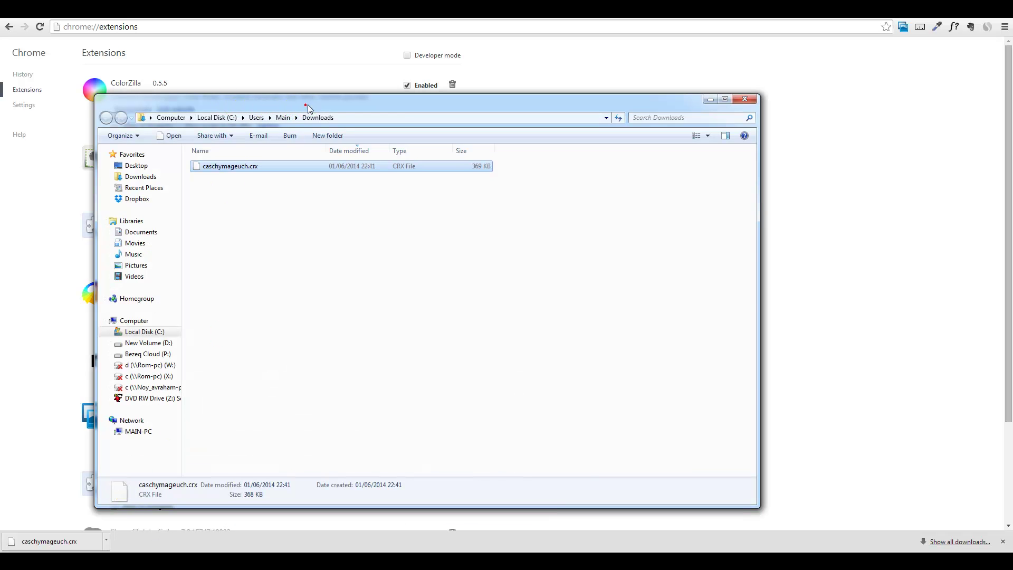
left_click_drag(297, 109, 553, 104)
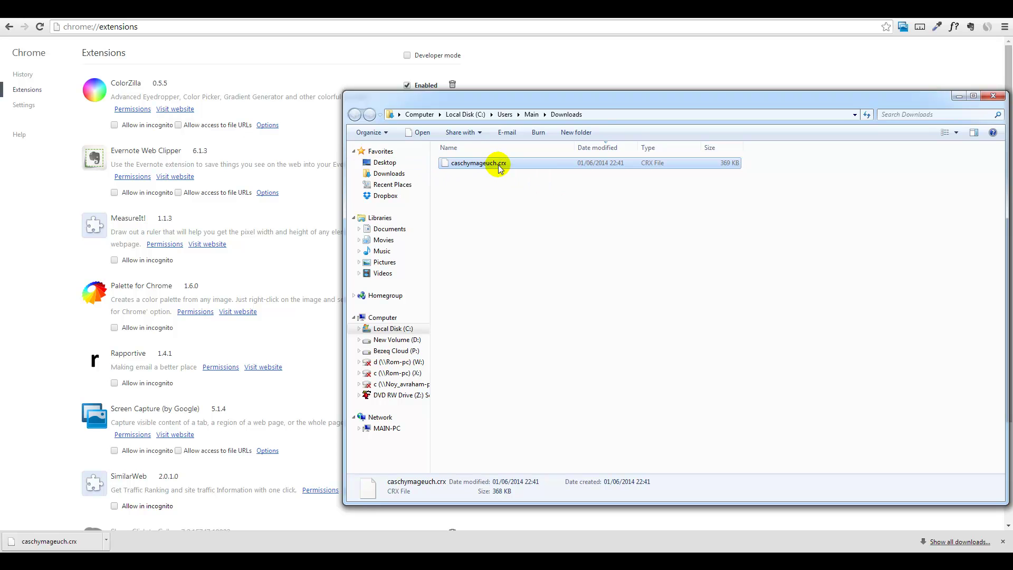
mouse_move(480, 163)
left_mouse_down()
mouse_move(503, 132)
mouse_move(609, 75)
left_mouse_up()
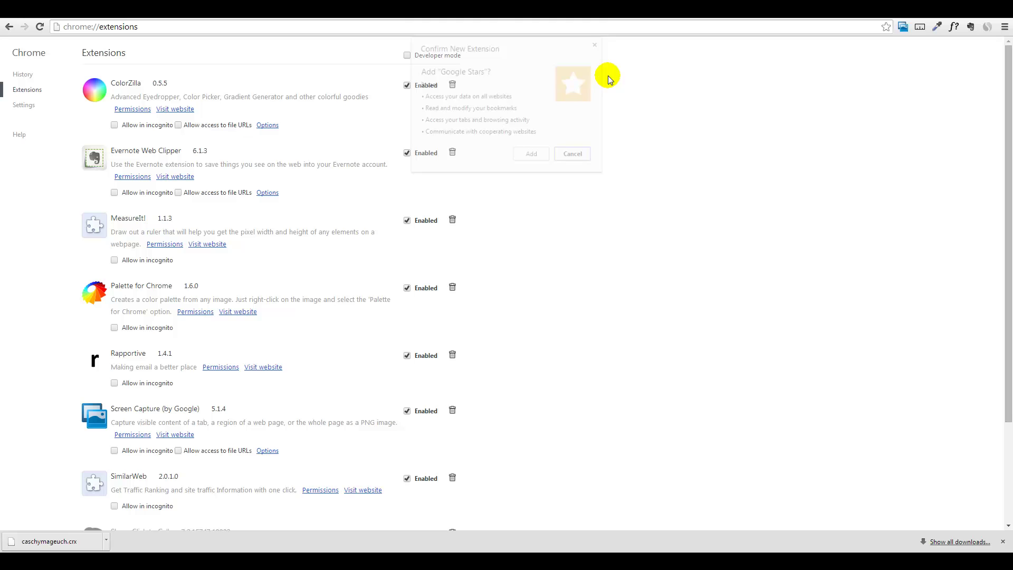
left_click(532, 156)
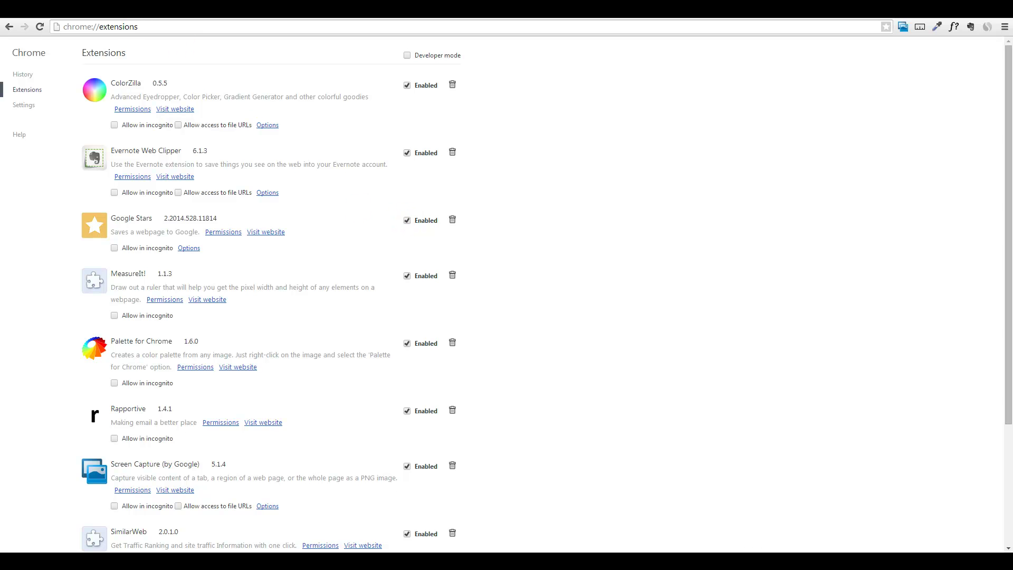
Load thelearnia.com in a new tab and star its homepage
key("ctrl+t")
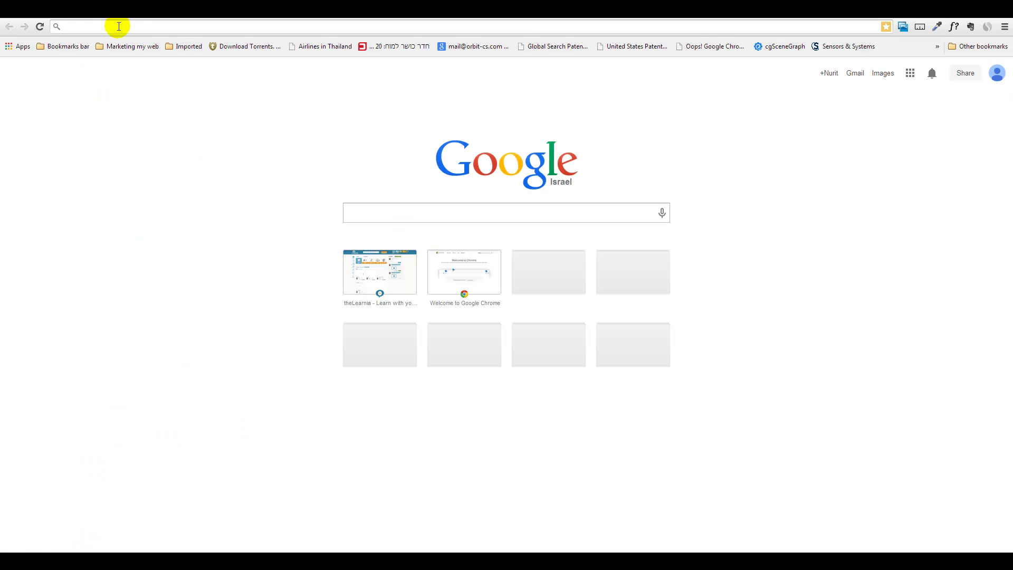
type("thelearnia.com")
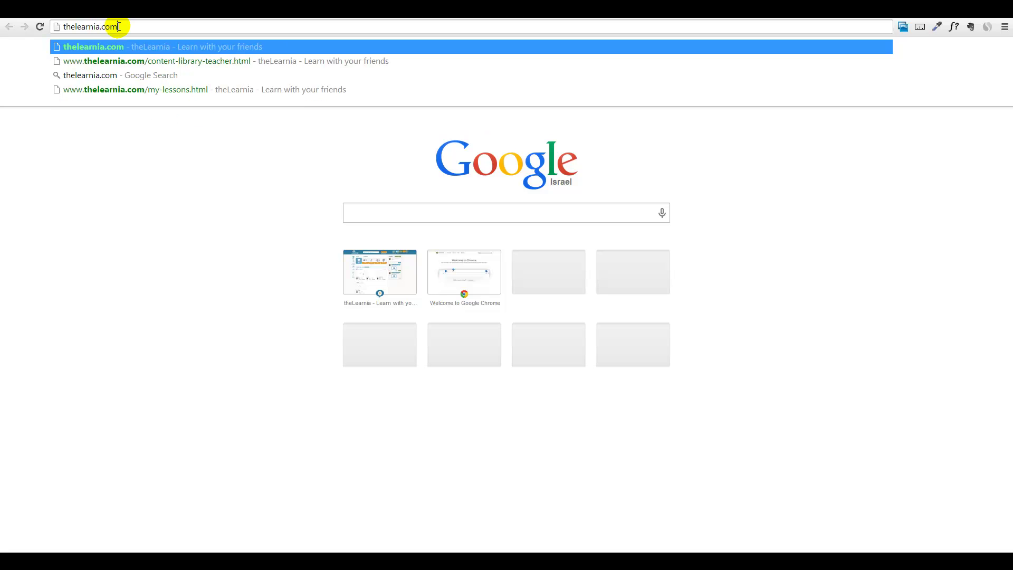
key("Return")
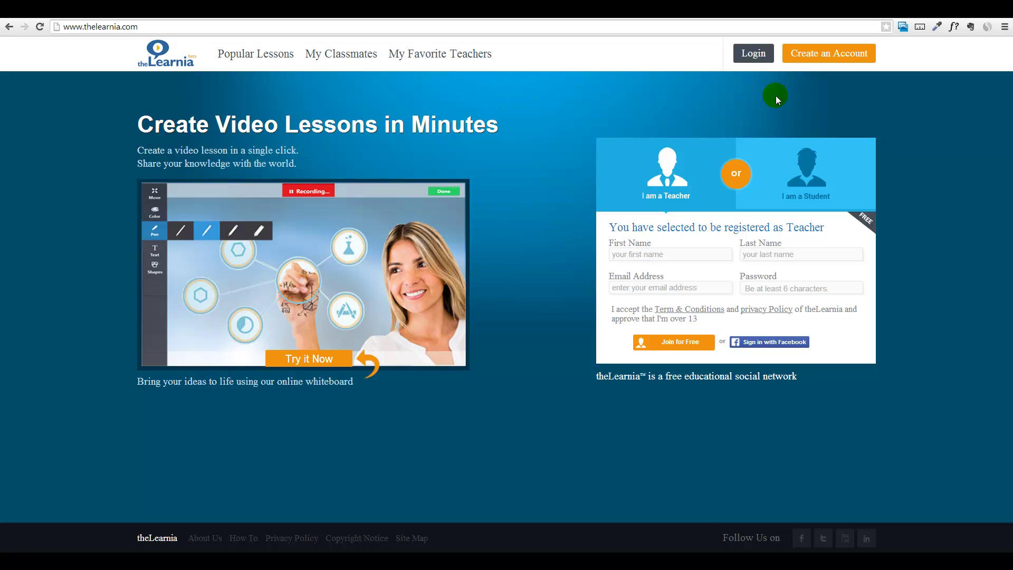
left_click(885, 29)
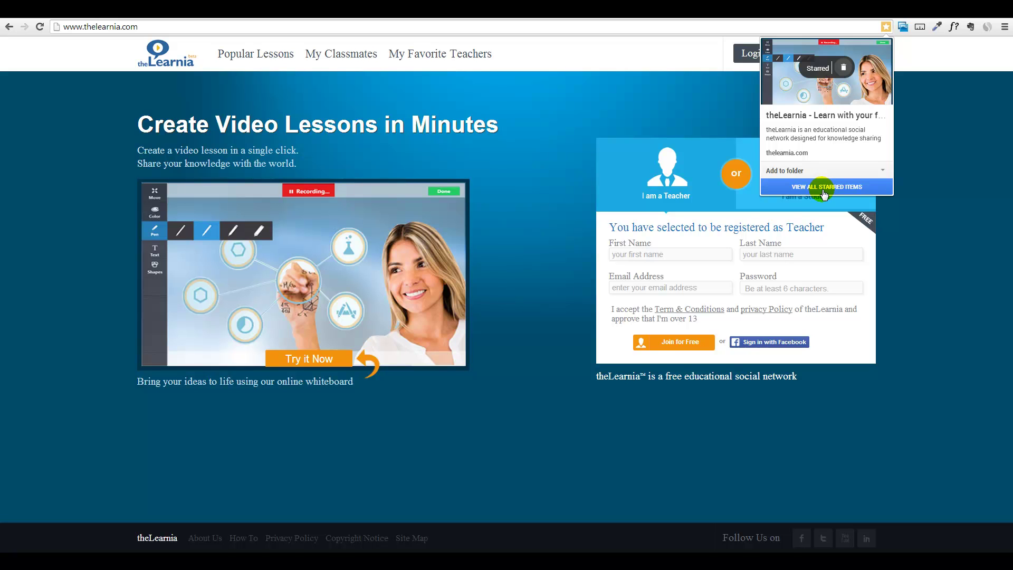
File theLearnia's star in a newly created Education folder and close the star popup
left_click(800, 170)
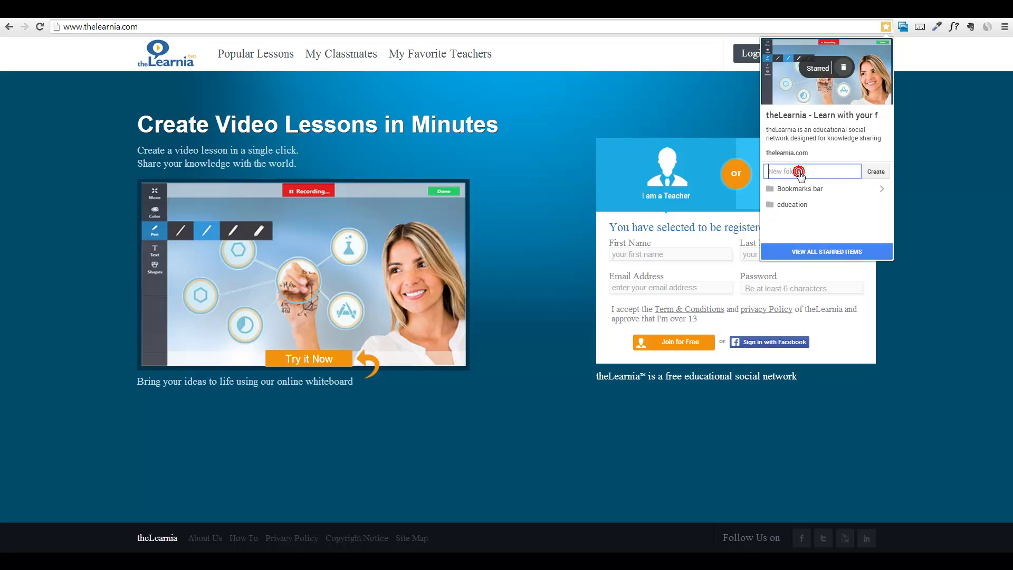
left_click(803, 172)
type("E")
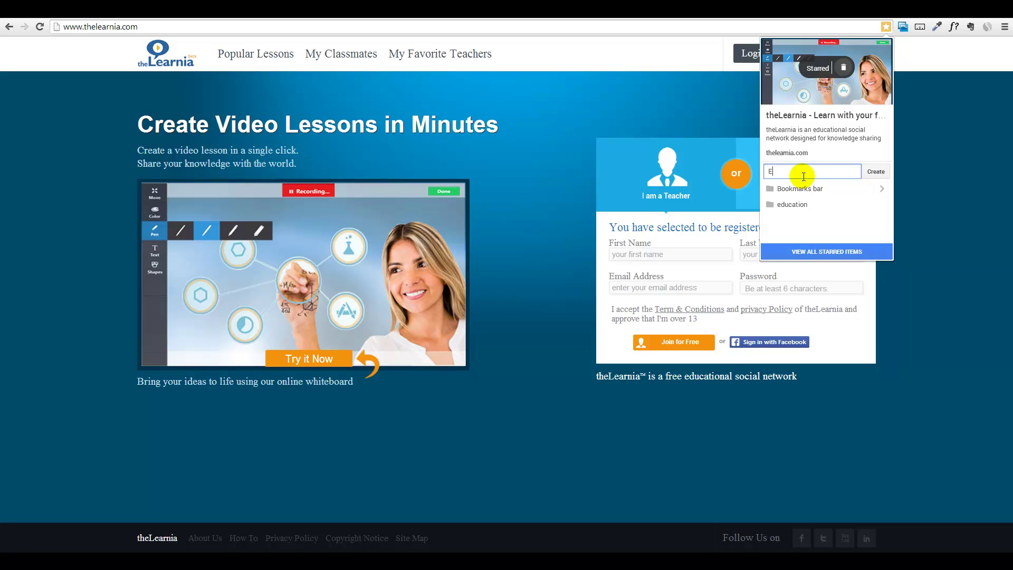
type("ducation")
left_click(876, 170)
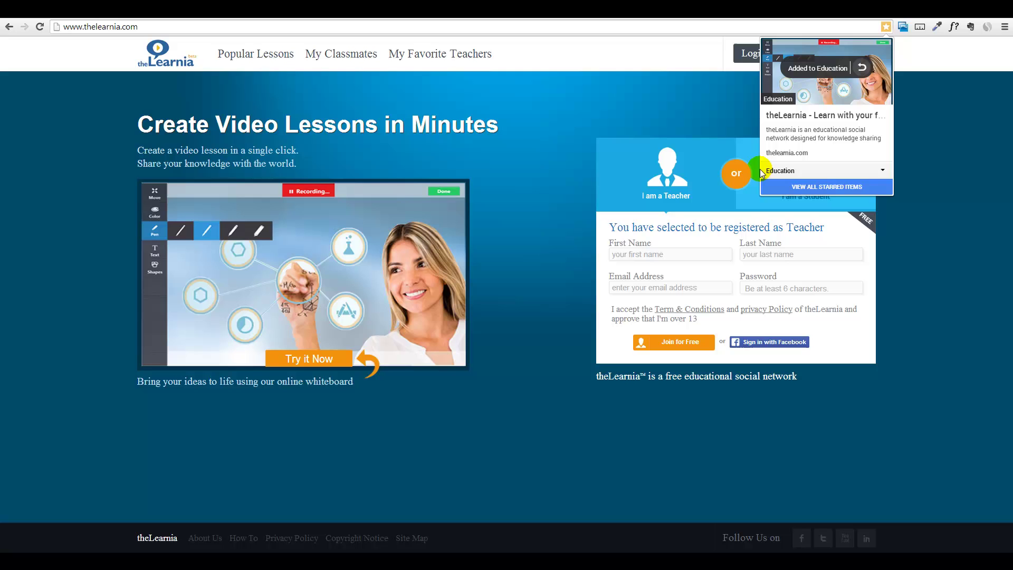
left_click(882, 171)
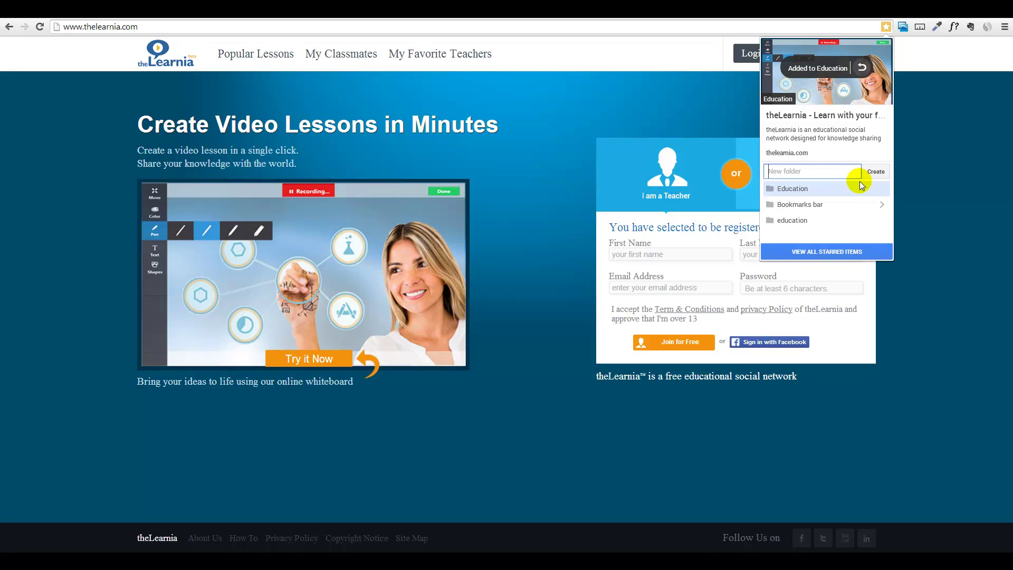
left_click(793, 191)
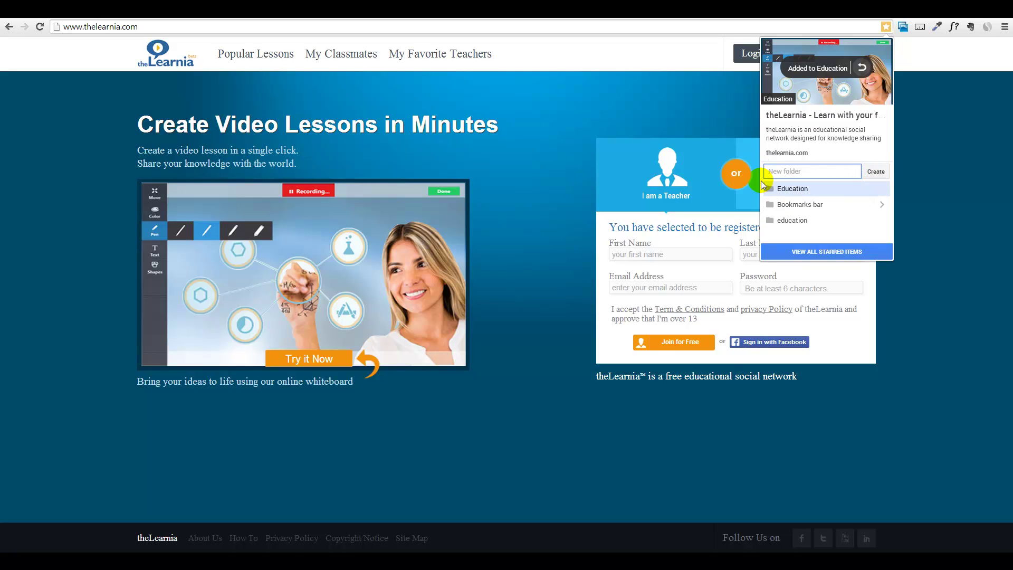
left_click(589, 127)
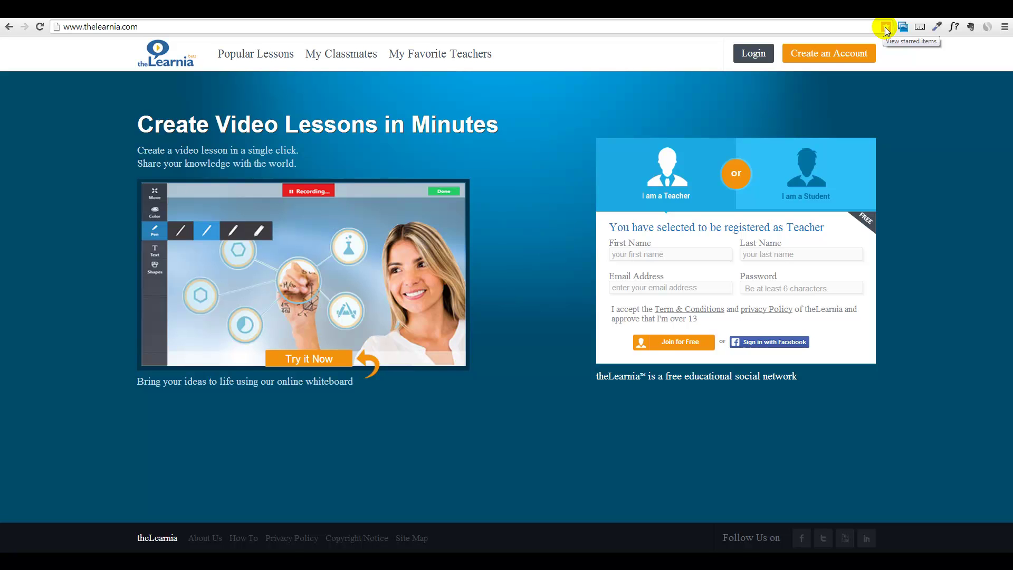
Open the Stars page, dismiss the welcome message, check the education folder, return to All items
left_click(886, 31)
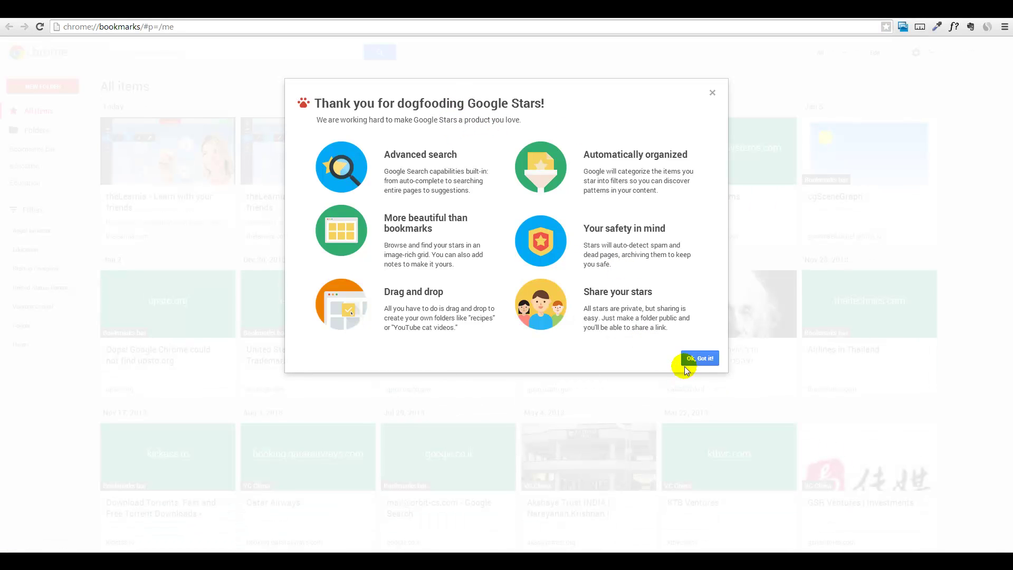
left_click(698, 358)
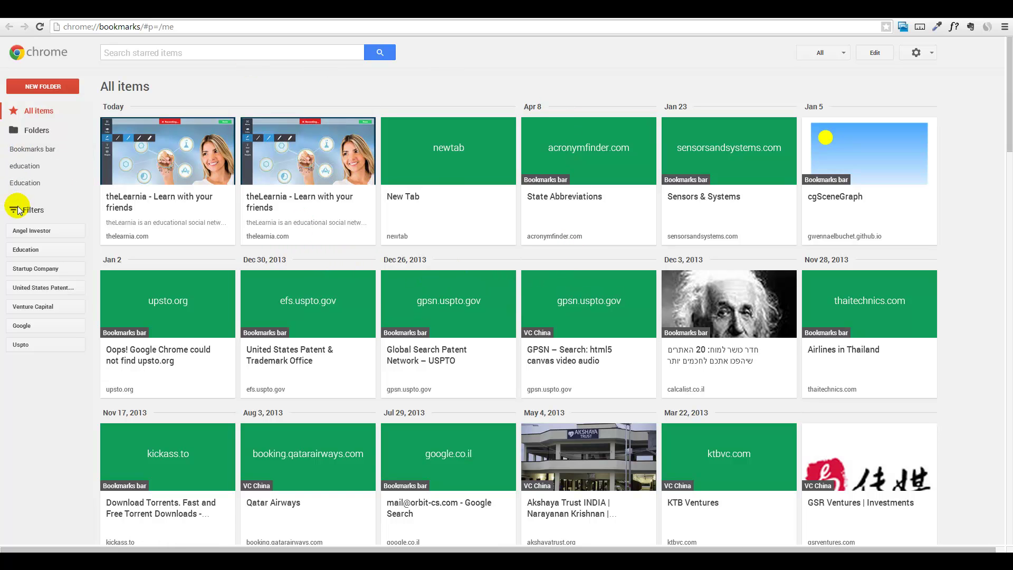
left_click(24, 167)
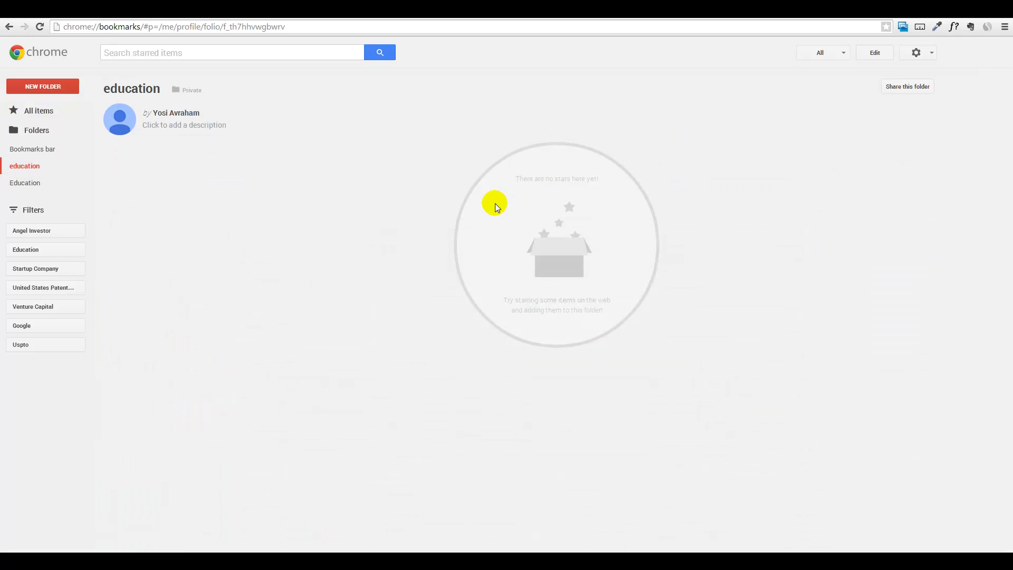
left_click(37, 111)
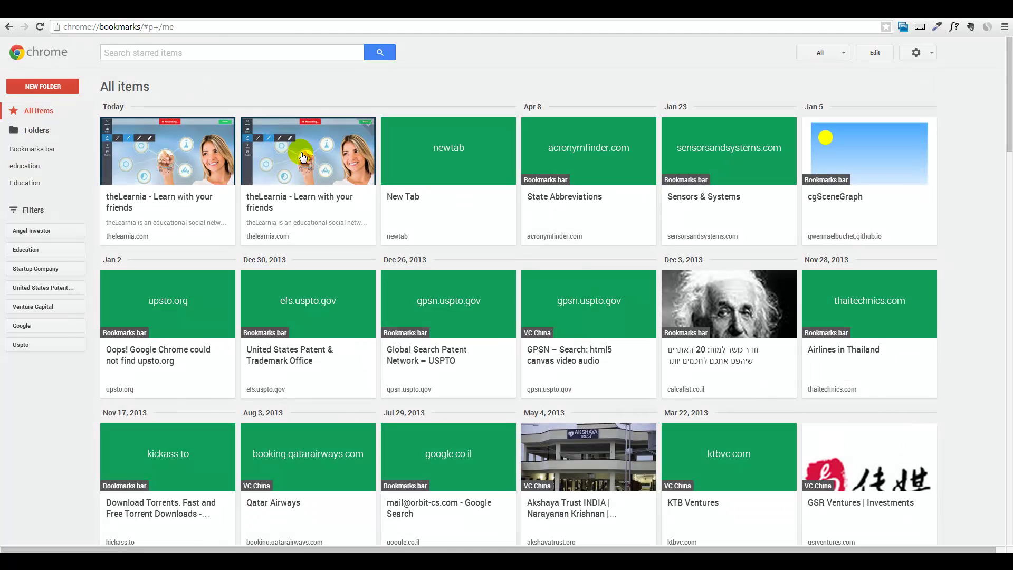
Move a theLearnia star via Bookmarks bar into the education folder, then open the site from it
left_click_drag(303, 152, 30, 149)
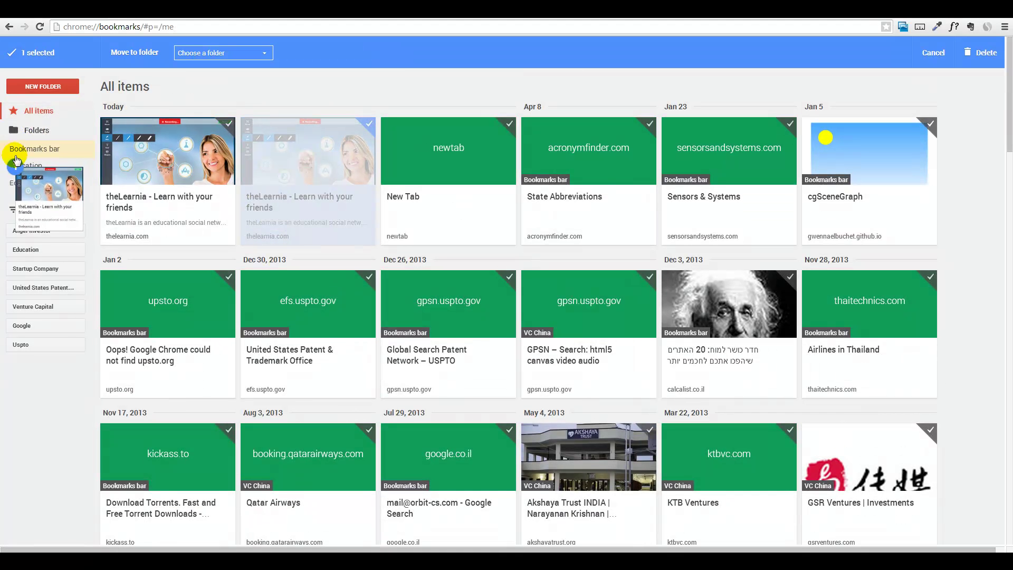
left_click(24, 165)
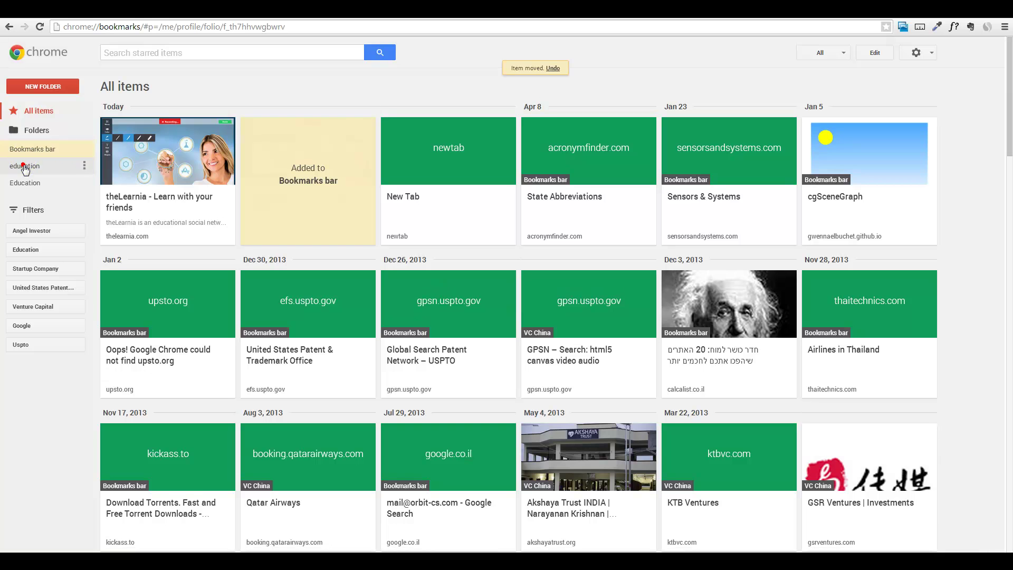
left_click(27, 152)
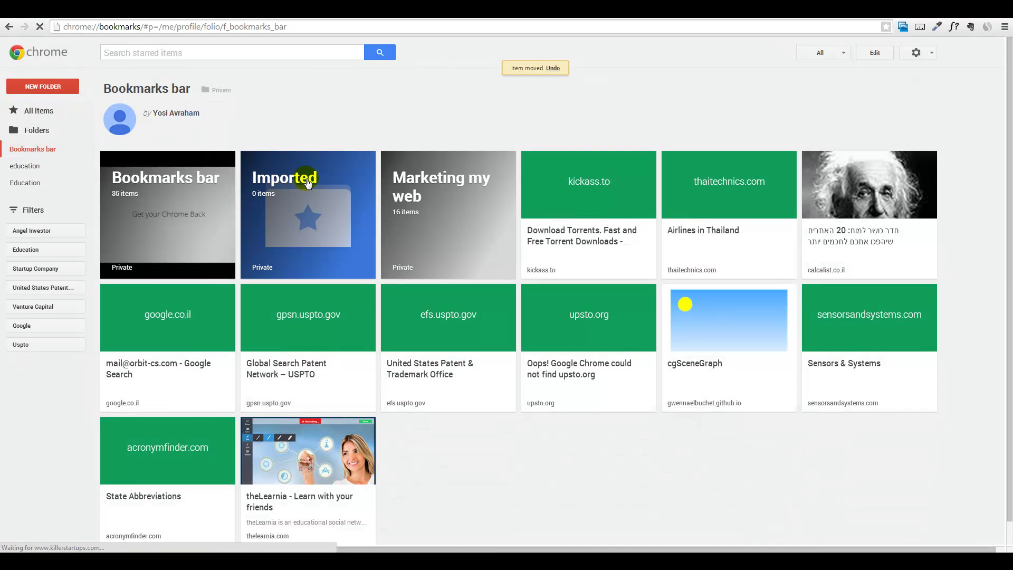
left_click_drag(303, 447, 21, 165)
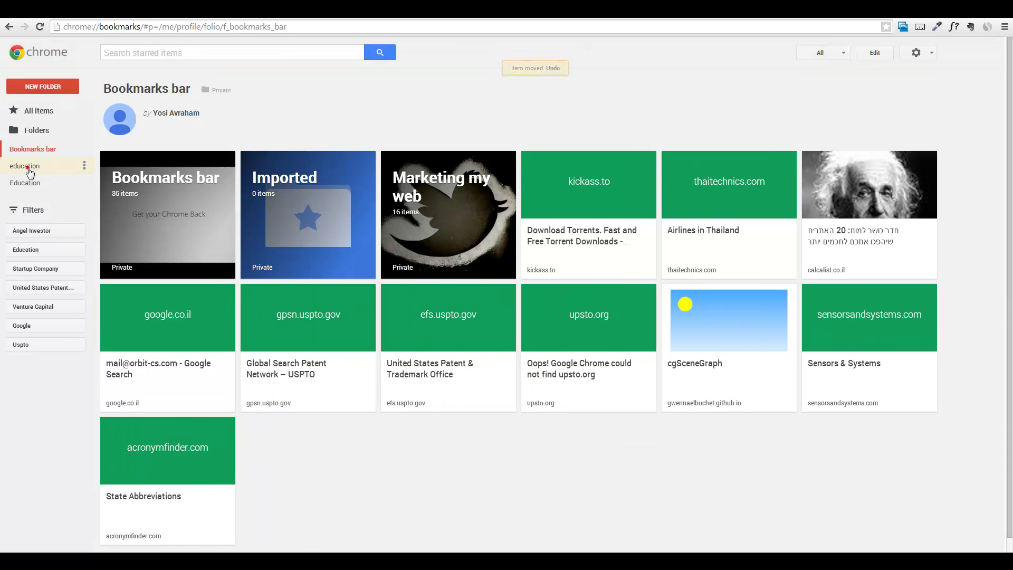
left_click(23, 165)
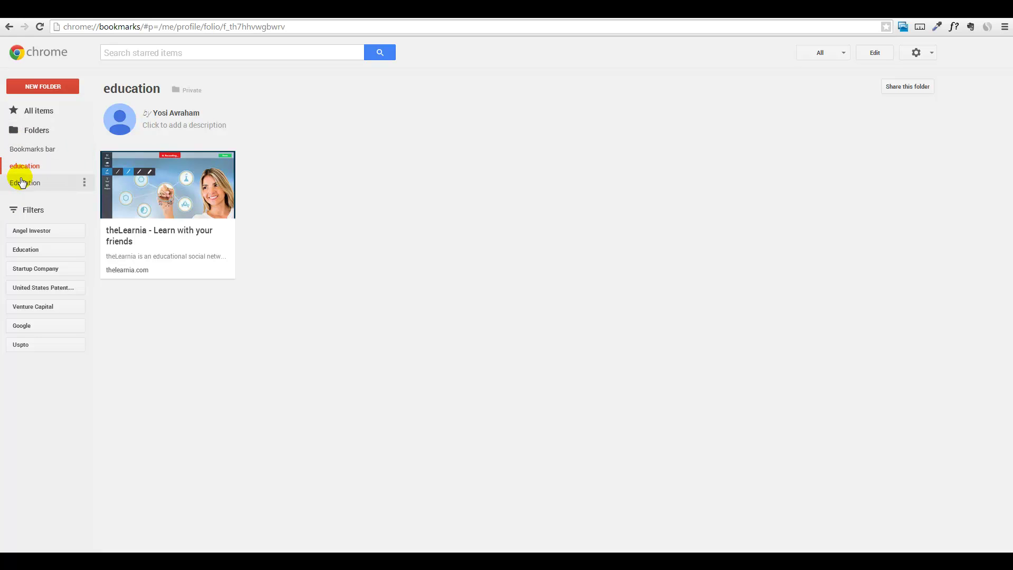
mouse_move(167, 185)
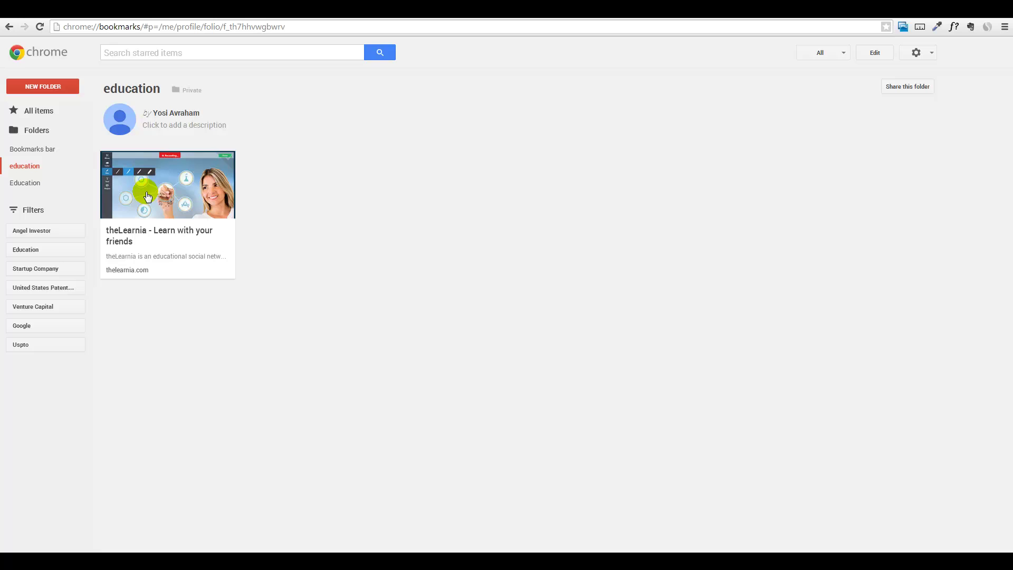
left_click(181, 188)
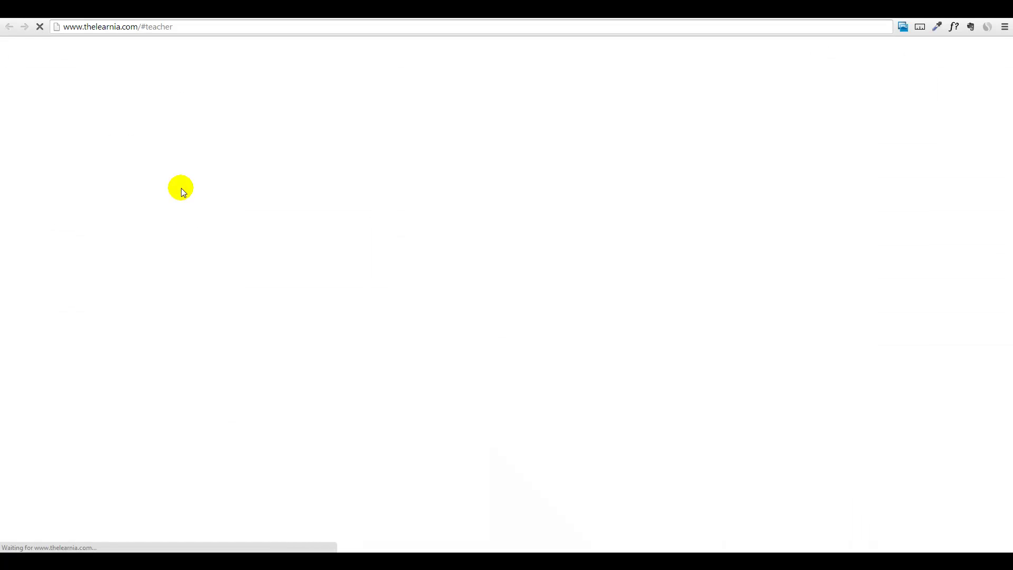